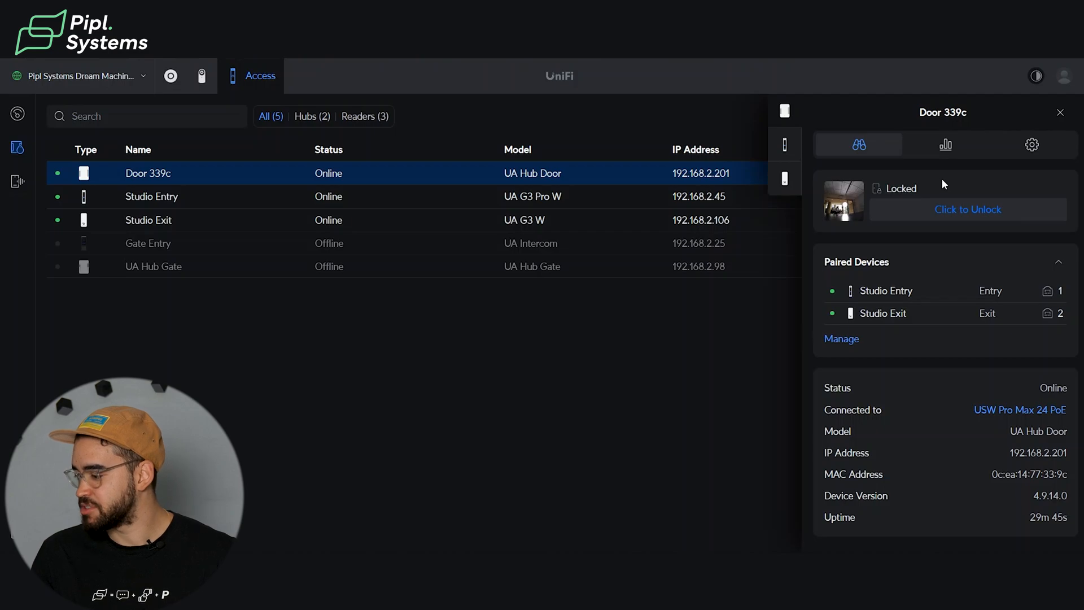
Review the unlock activity chart and today's access log for Door 339c.
left_click(951, 148)
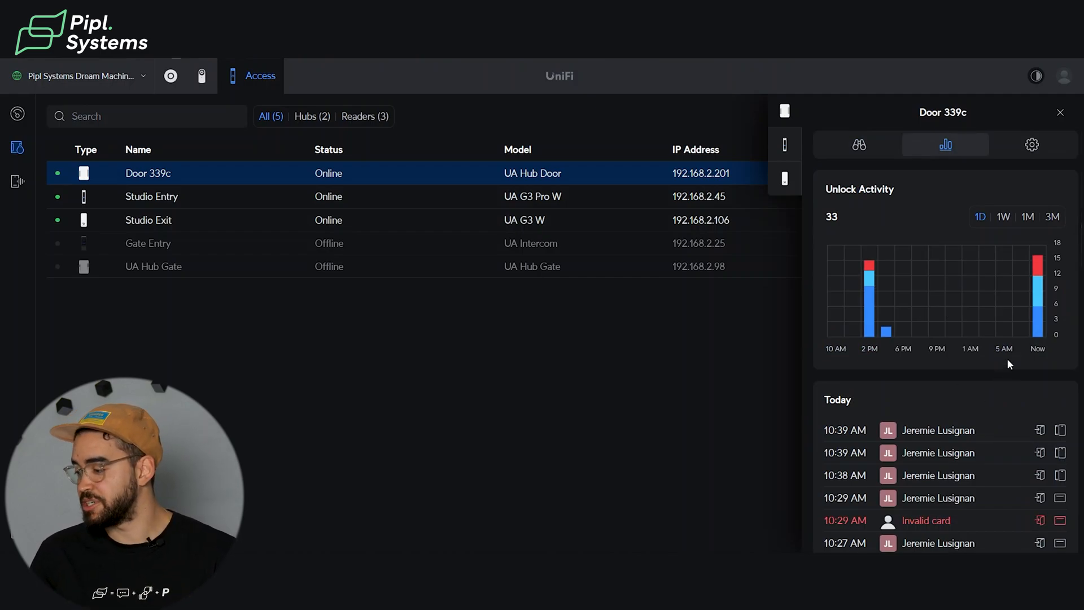
mouse_move(1037, 298)
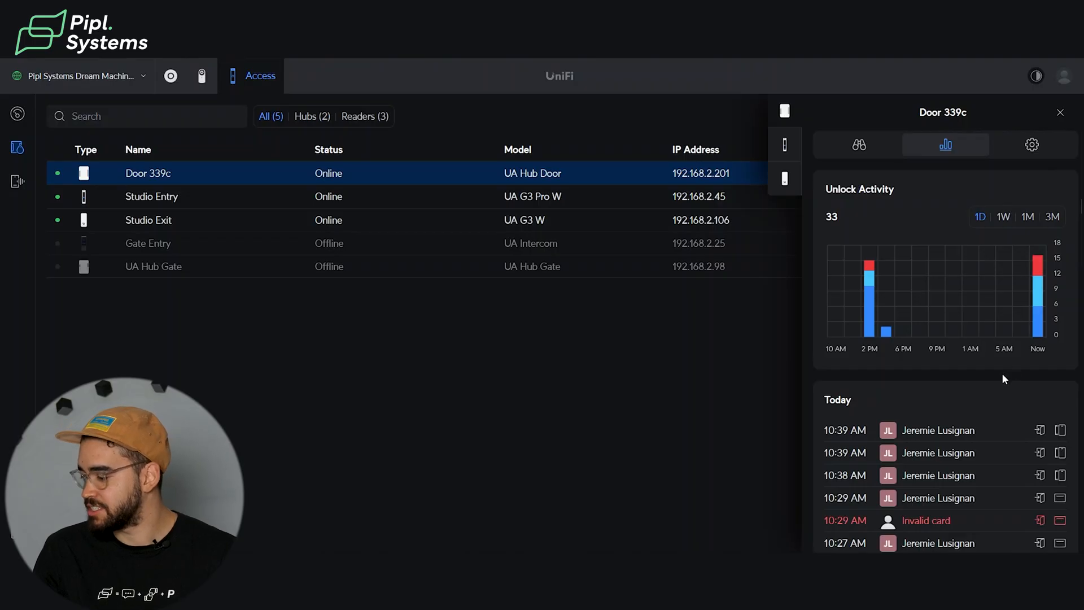
scroll(1003, 375, "down", 3)
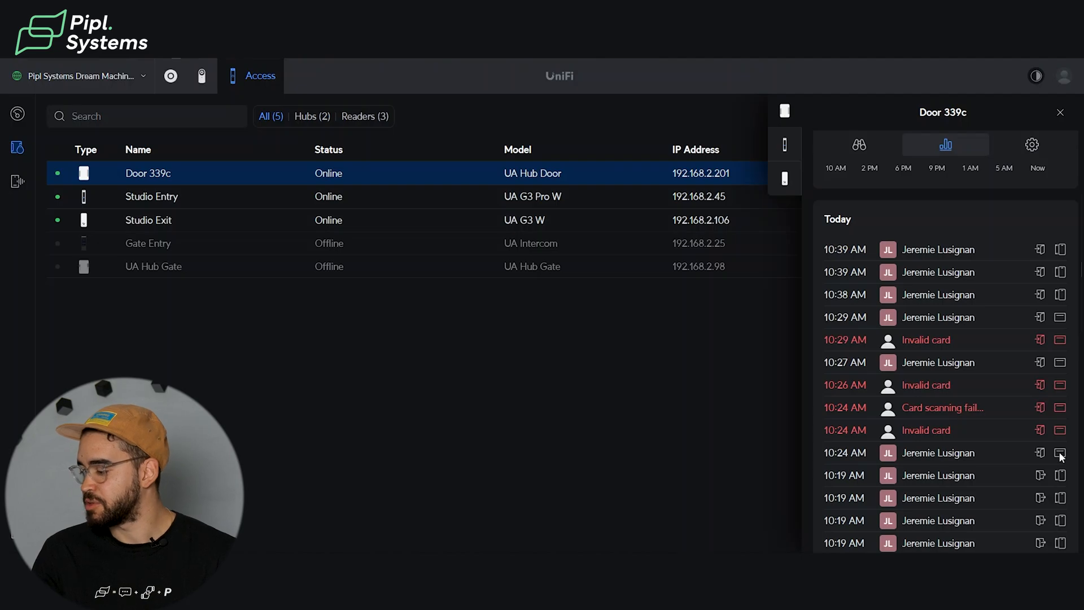
scroll(1032, 281, "up", 3)
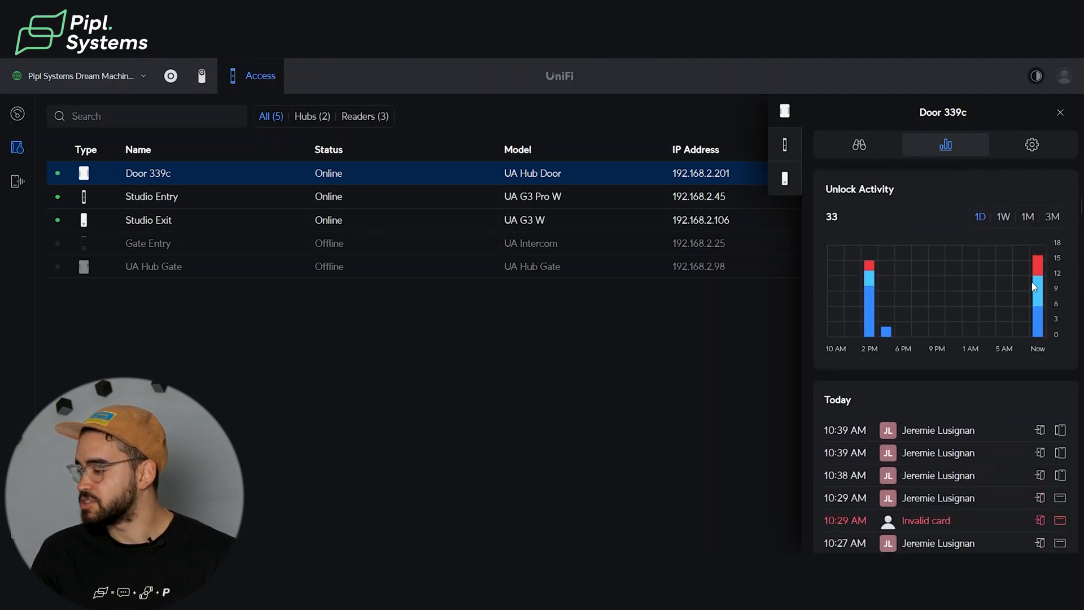
Open Door 339c's settings and switch its unlock schedule to Custom.
left_click(1041, 157)
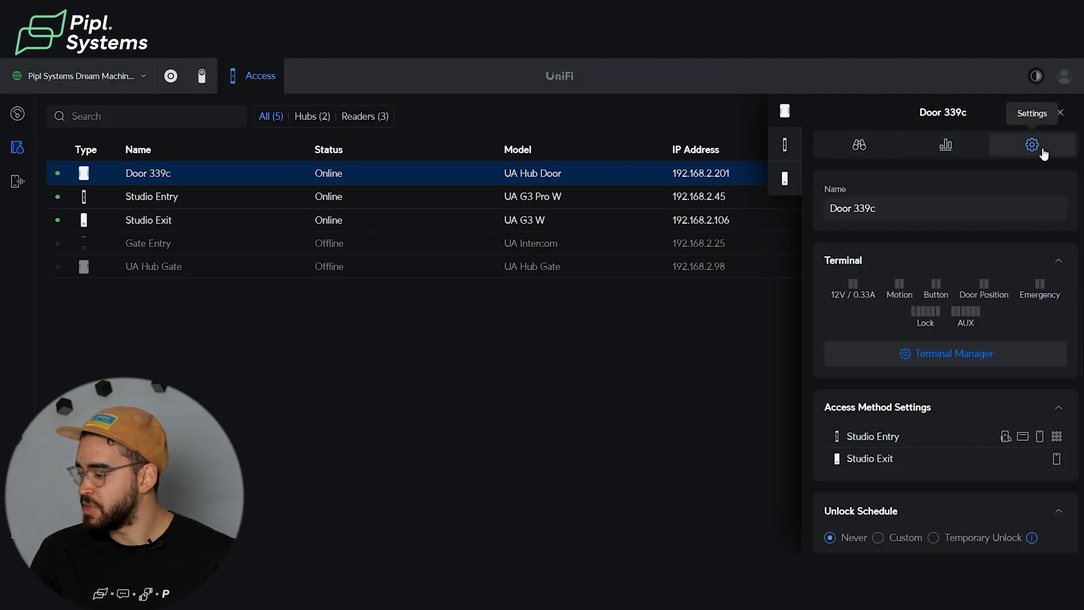
scroll(973, 296, "down", 2)
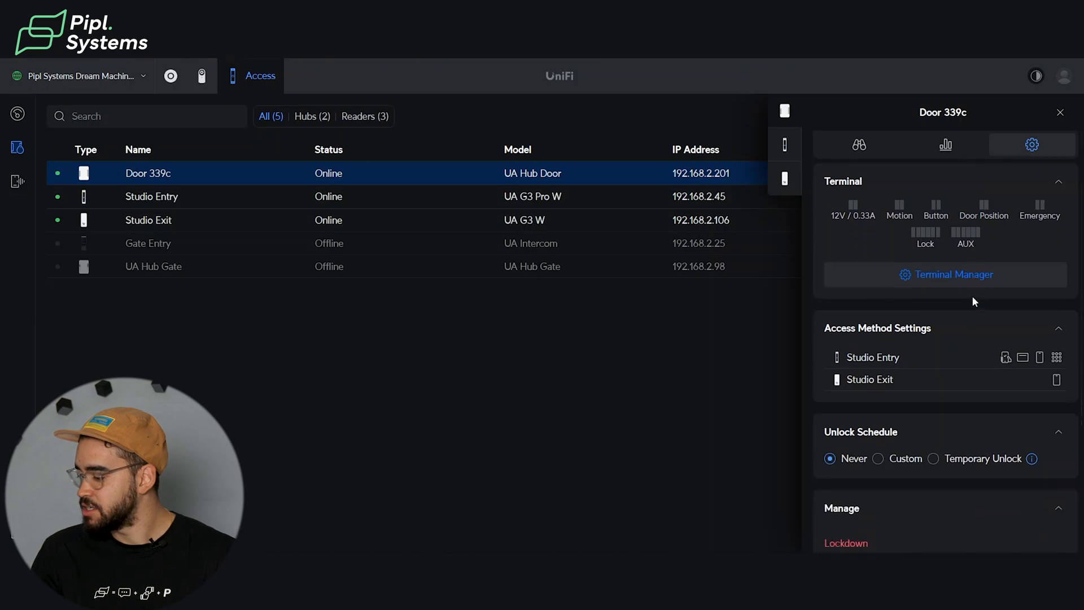
scroll(974, 303, "down", 1)
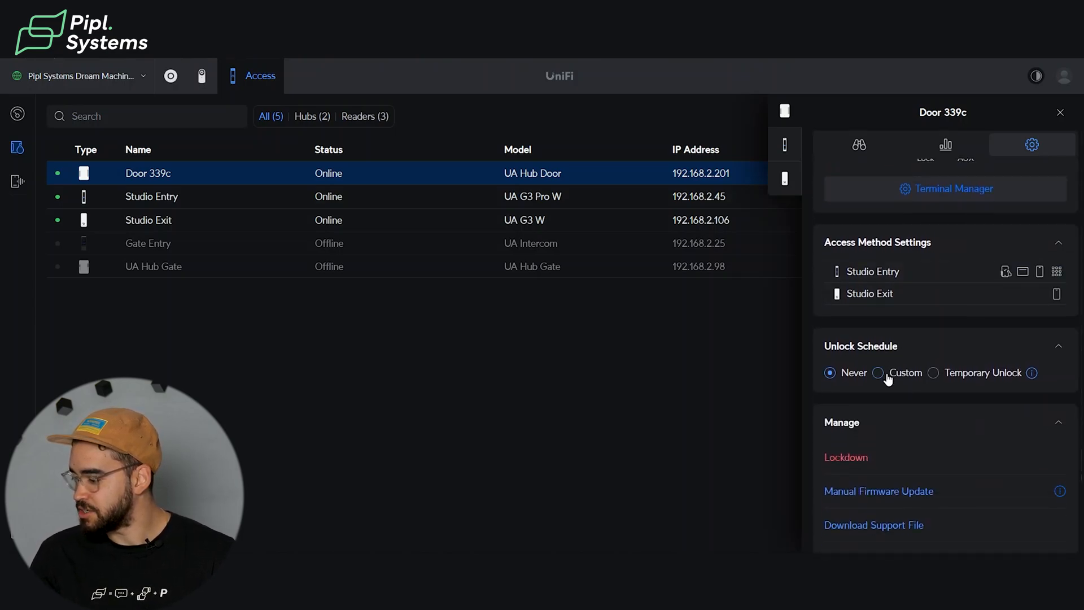
left_click(887, 373)
scroll(939, 455, "down", 1)
scroll(939, 455, "down", 2)
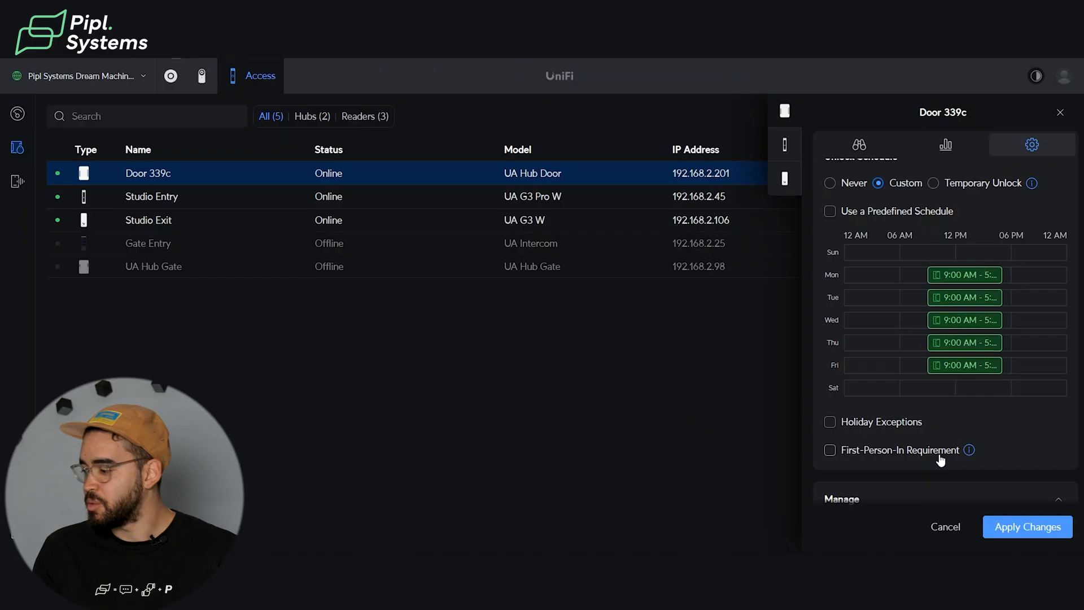
left_click_drag(941, 343, 941, 346)
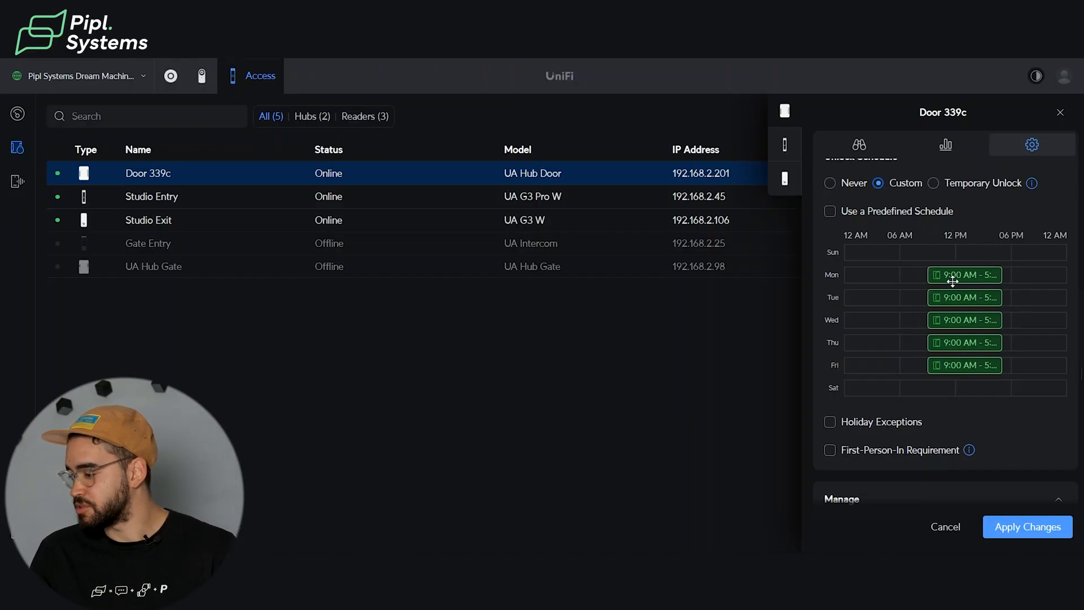
Add an all-day unlock period on Sunday to the door's custom schedule.
left_click(911, 257)
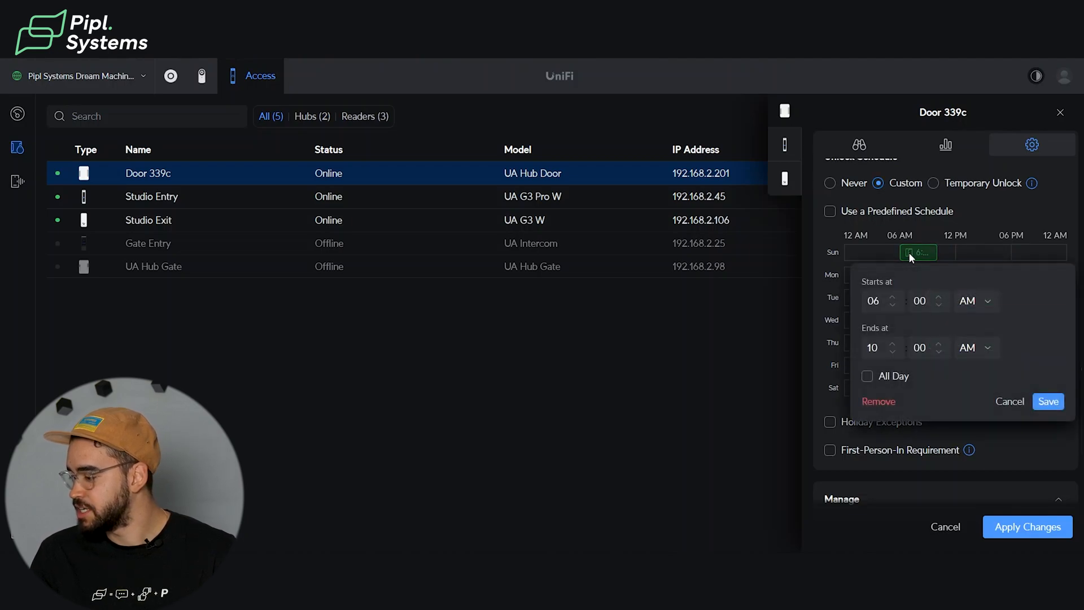
left_click(868, 376)
left_click(1048, 402)
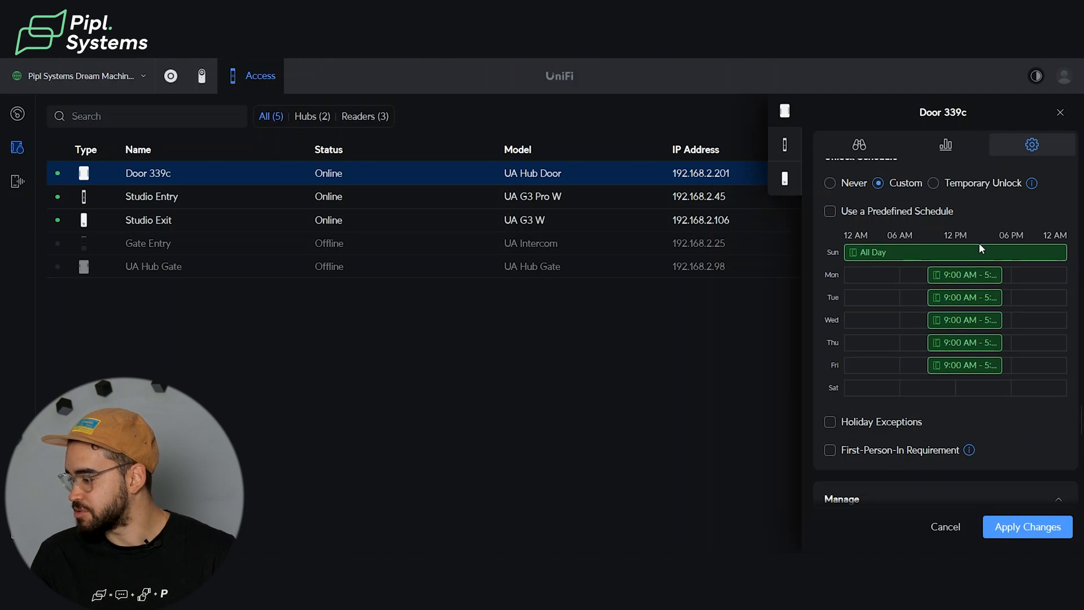
Switch the unlock schedule to Temporary Unlock and show its available duration options.
left_click(934, 184)
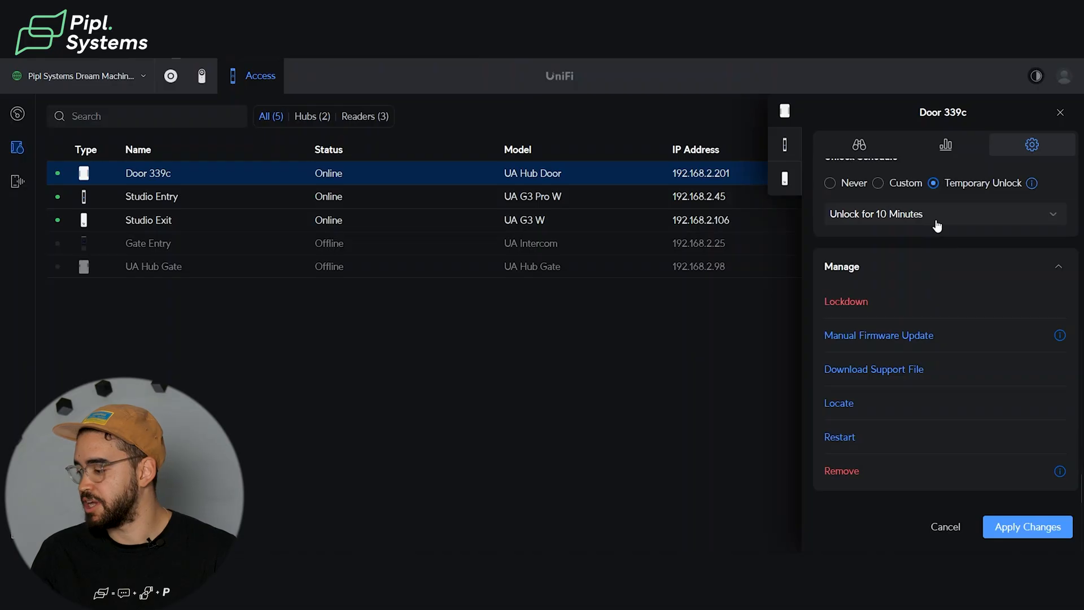
left_click(938, 220)
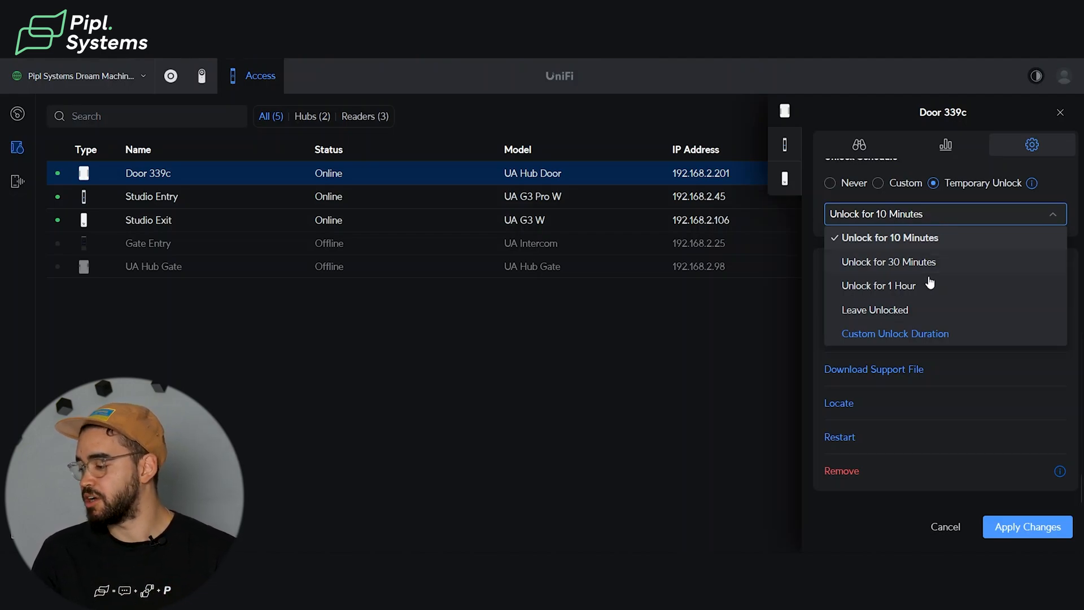
Set the unlock schedule back to Custom and check the explanation of the First-Person-In Requirement.
left_click(879, 184)
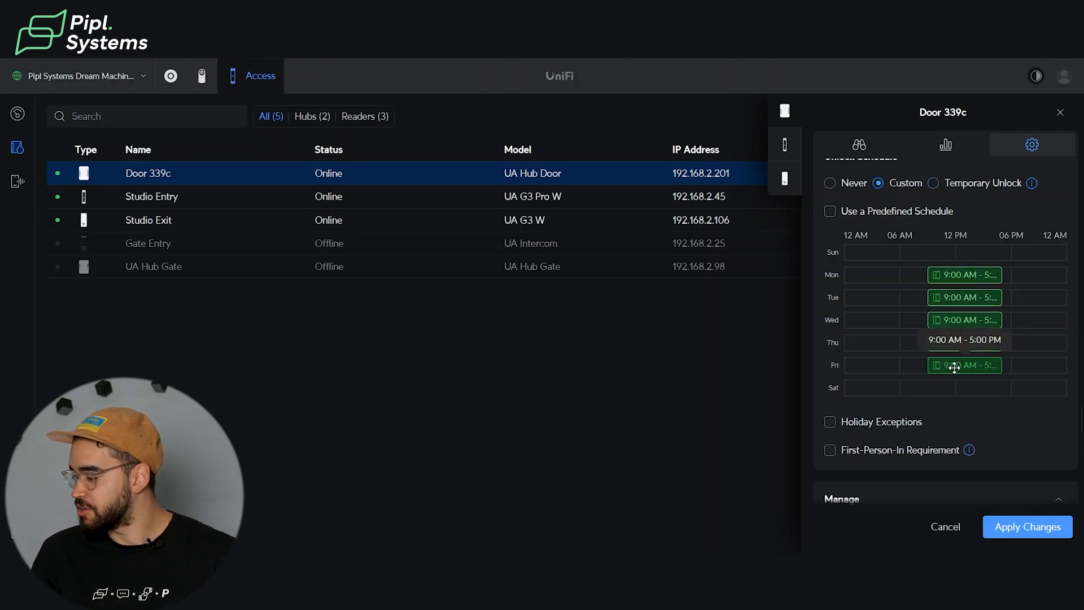
scroll(954, 367, "down", 3)
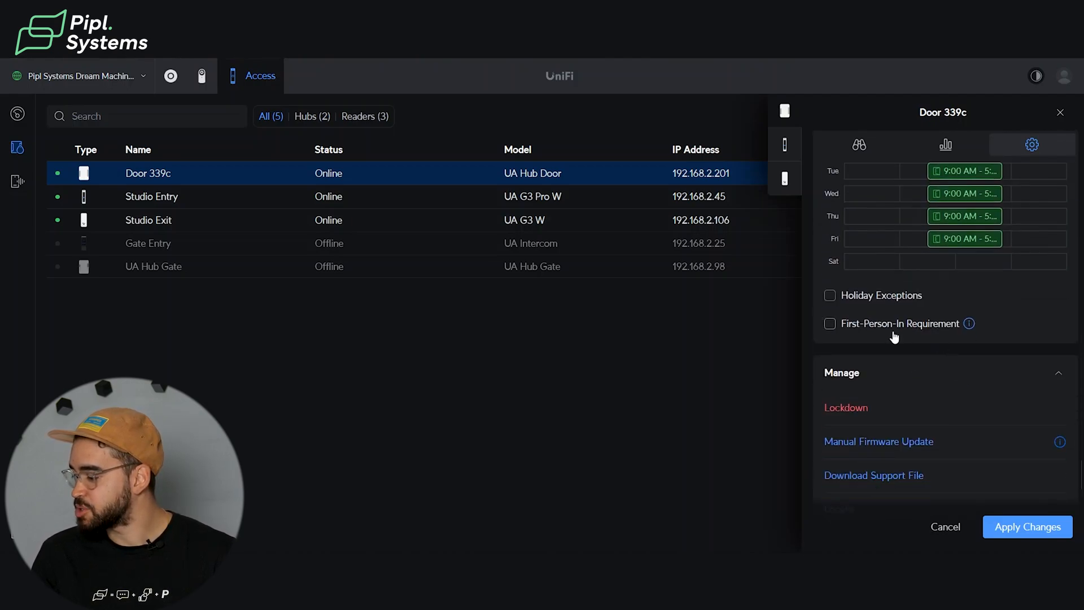
mouse_move(969, 323)
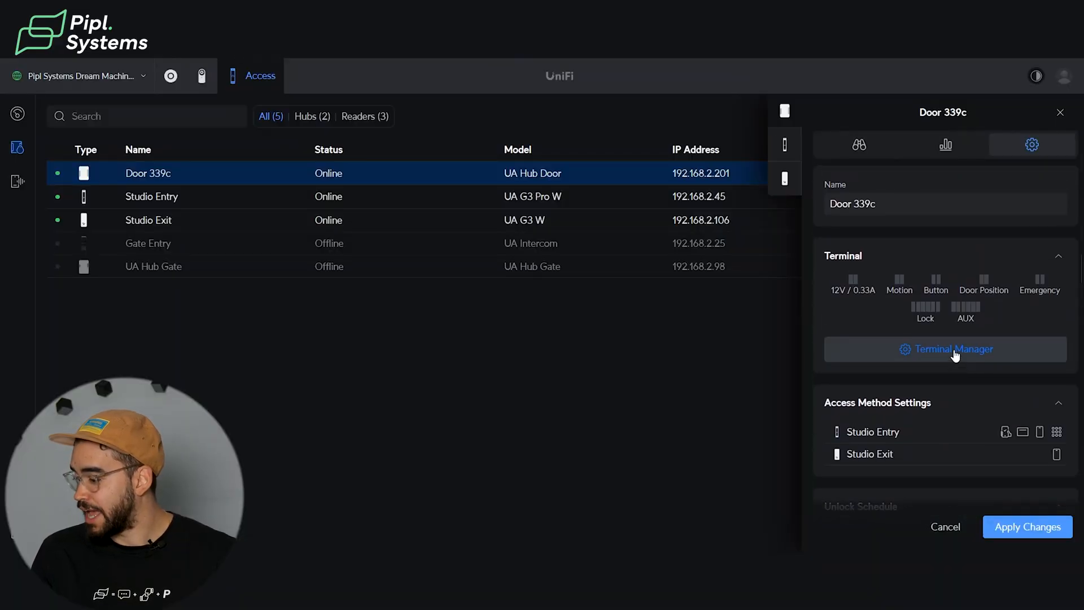
Open the Terminal Manager for Door 339c and examine the motion, button, door position, emergency, lock and AUX terminal settings.
left_click(955, 350)
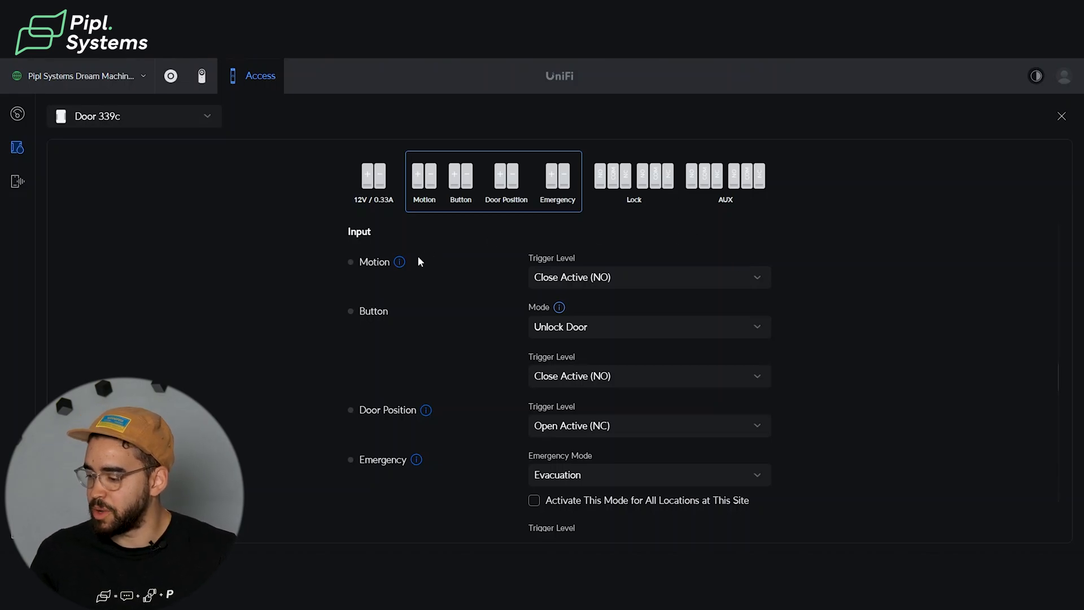
mouse_move(402, 262)
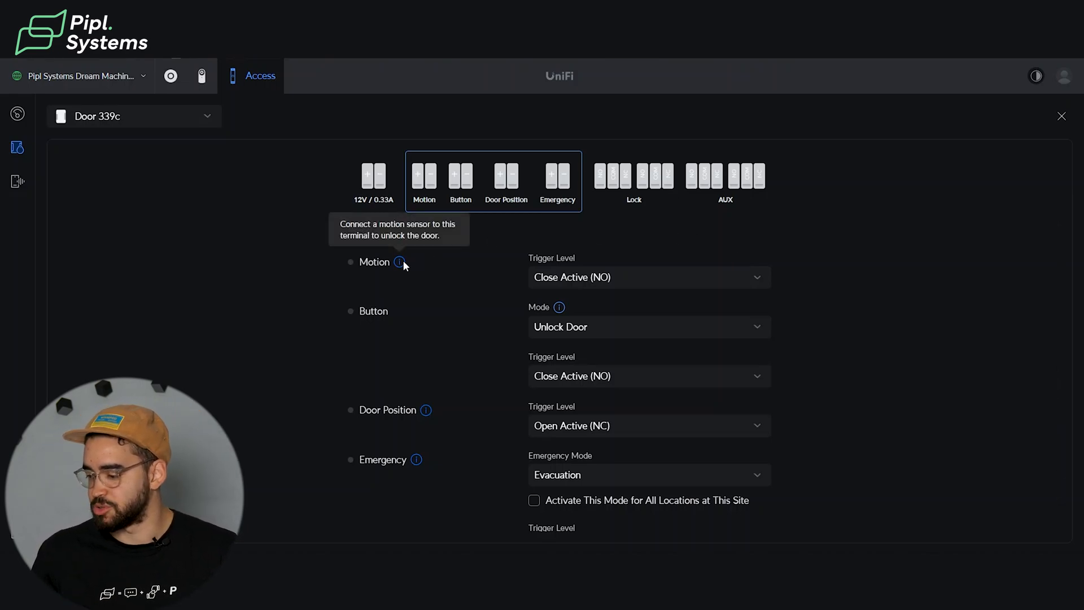
mouse_move(562, 310)
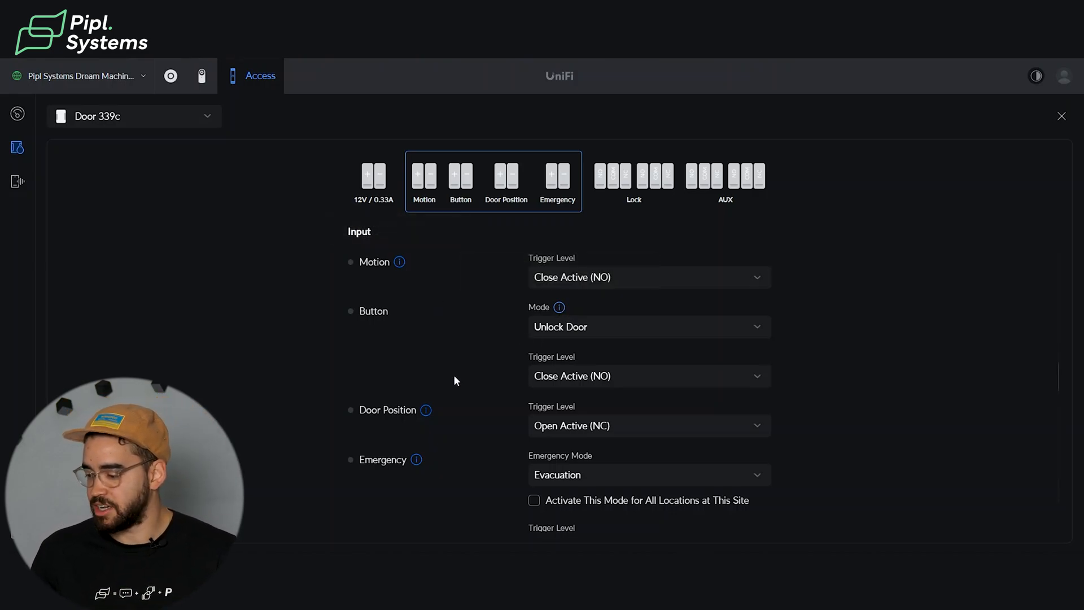
mouse_move(425, 412)
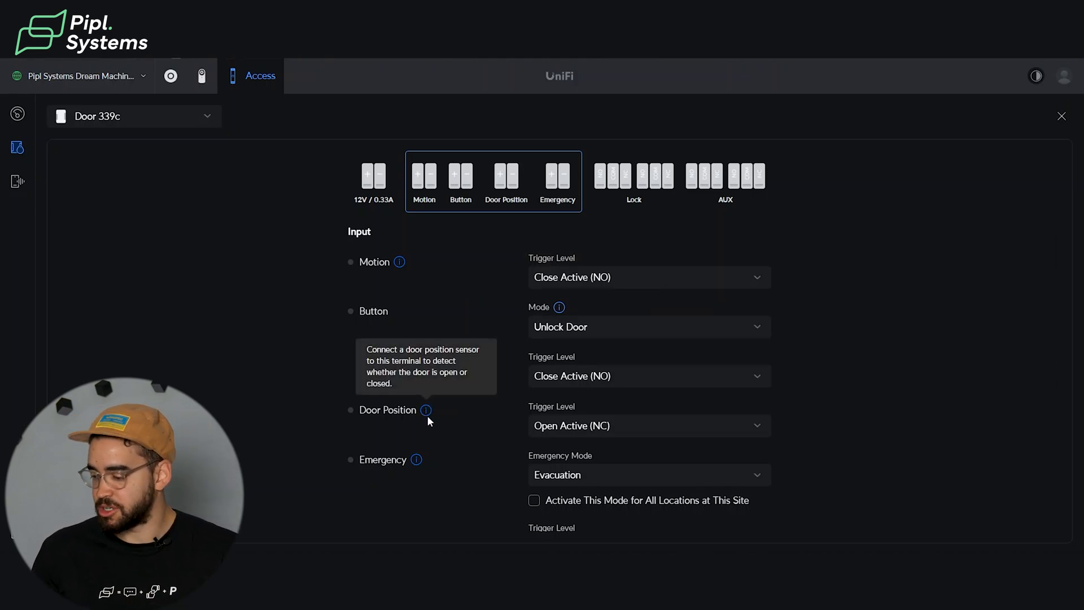
mouse_move(416, 461)
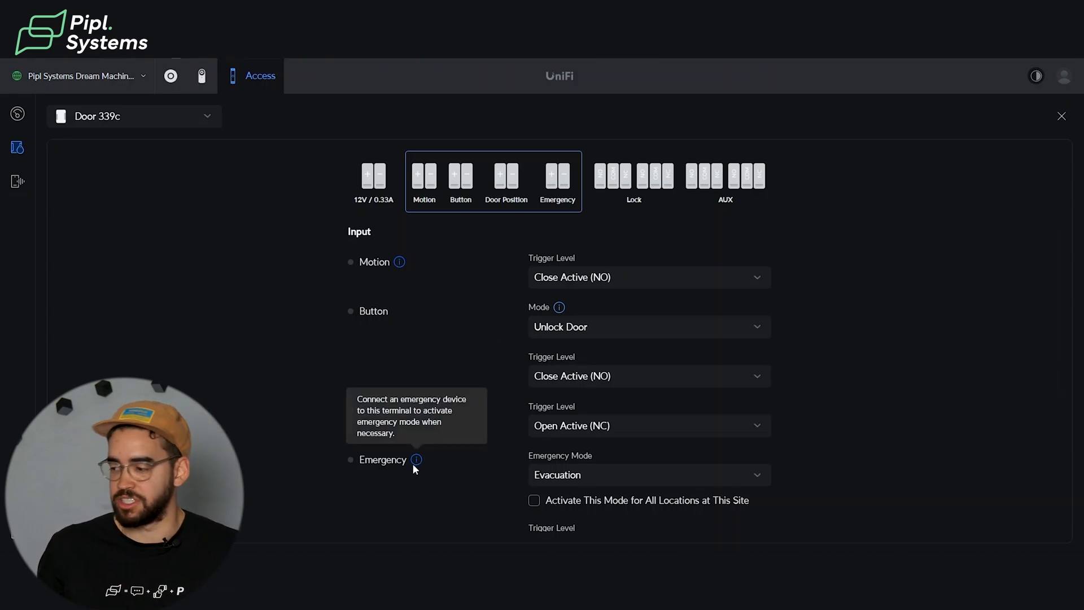
left_click(657, 187)
scroll(496, 261, "down", 1)
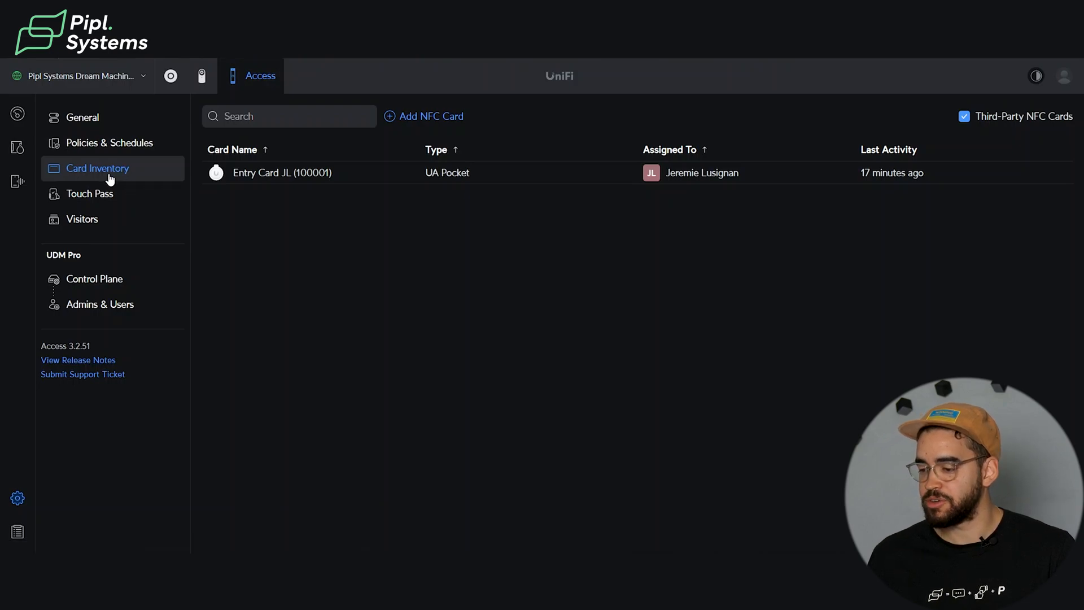
Register a new NFC card through the Studio Entry reader, name it Pipl Card and assign it to the user.
left_click(425, 119)
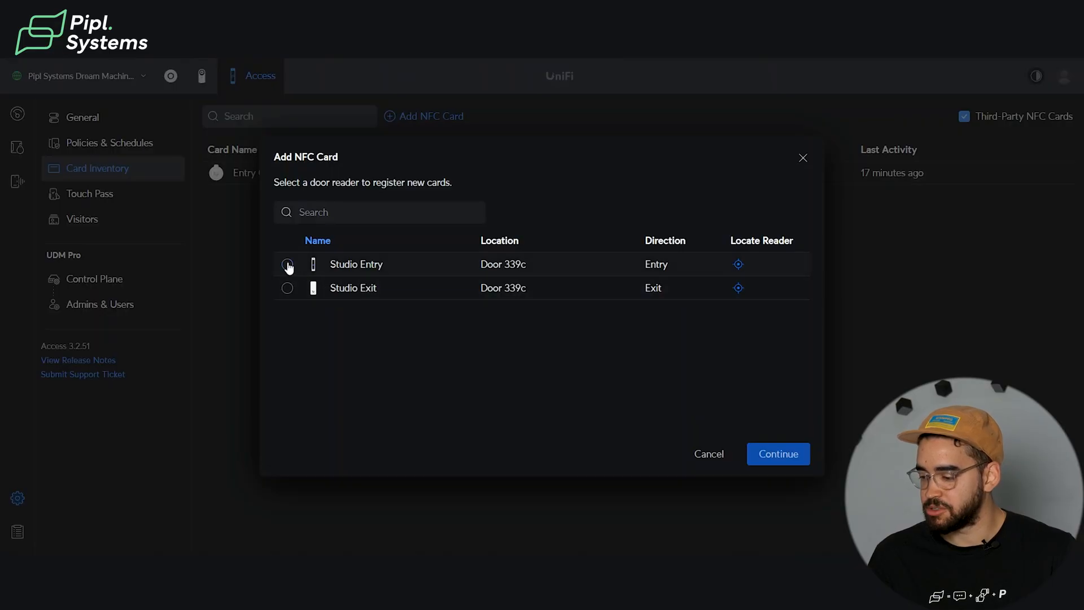
left_click(782, 456)
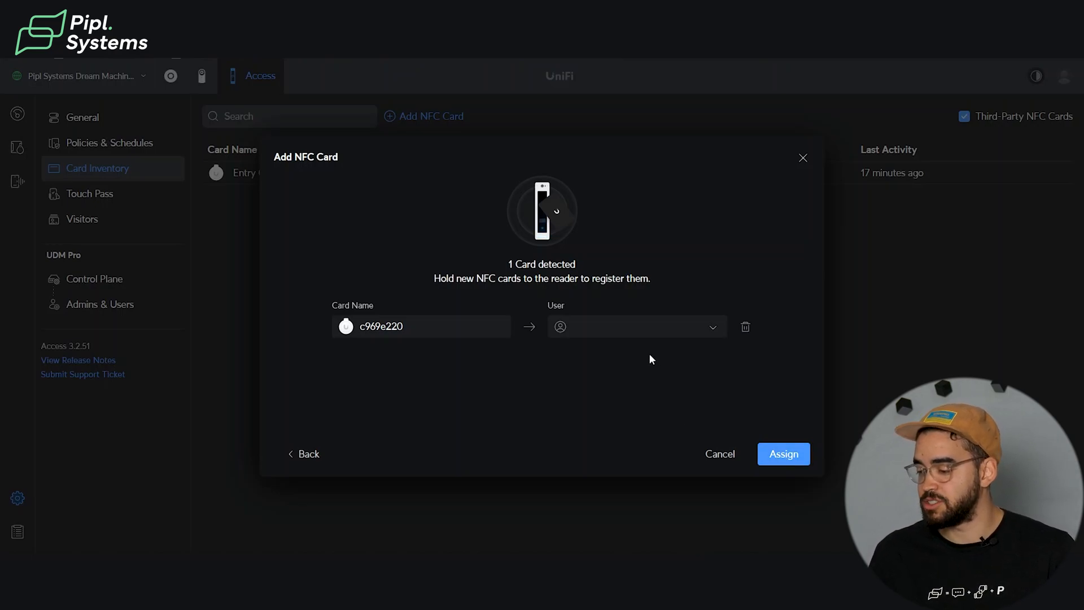
left_click(713, 327)
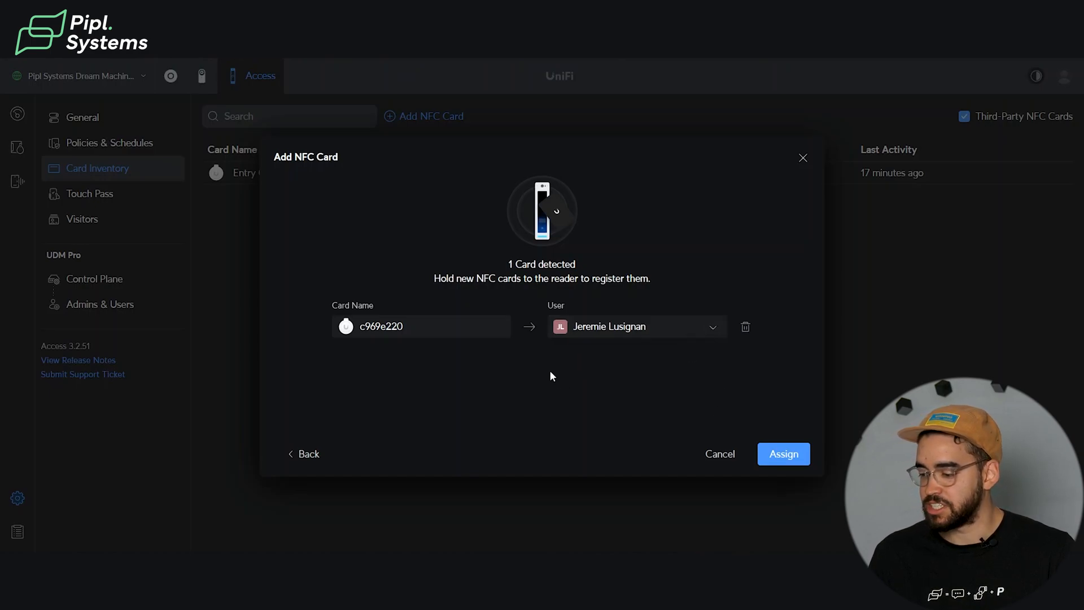
left_click(419, 321)
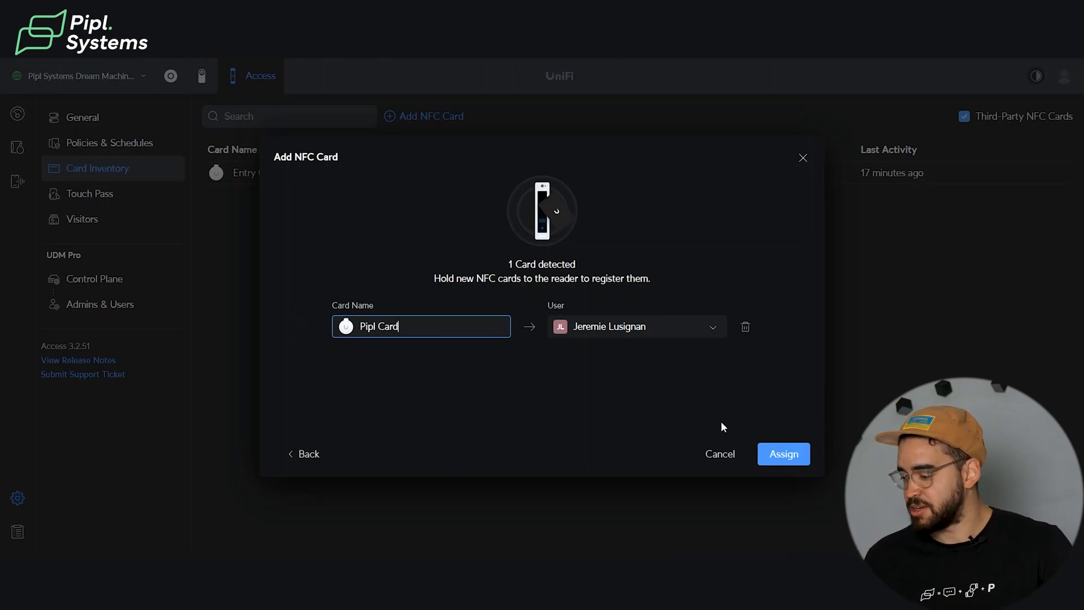
left_click(782, 454)
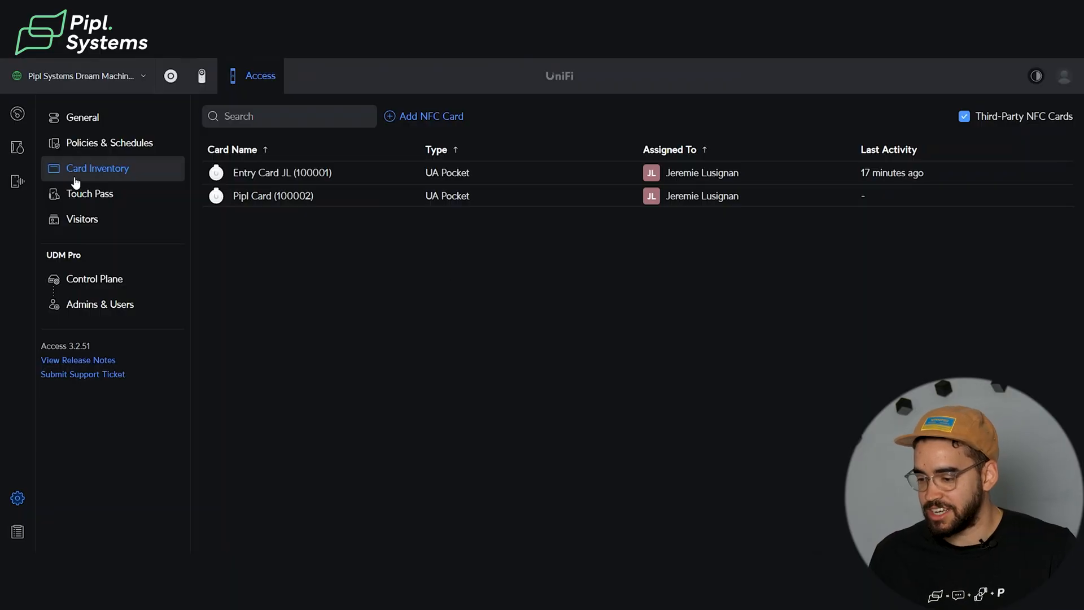
Enable Face Unlock as an access method in the Studio template used by the Studio Entry reader.
left_click(17, 148)
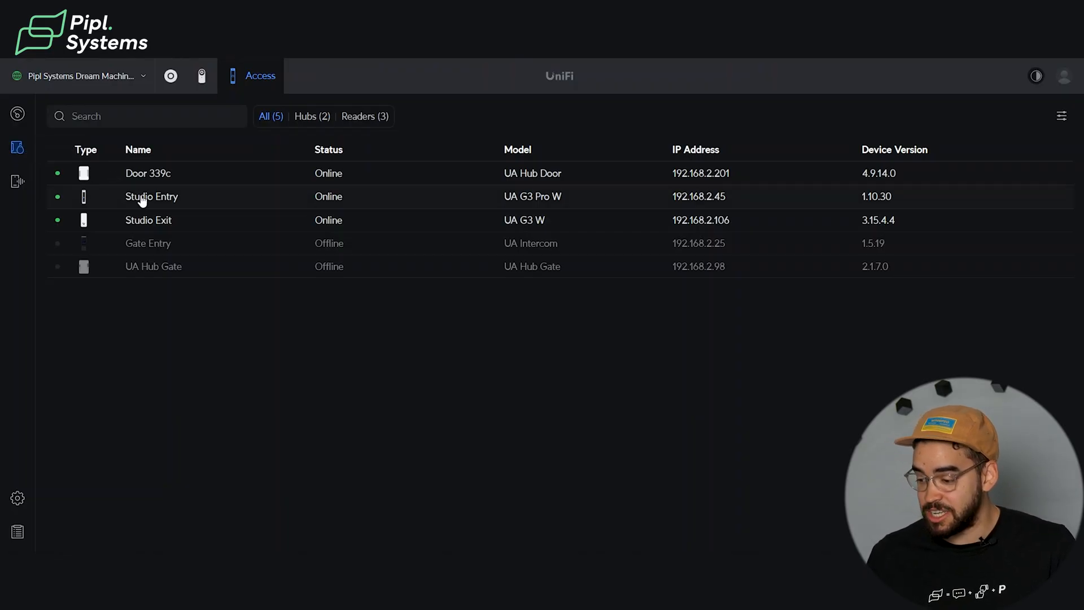
left_click(142, 197)
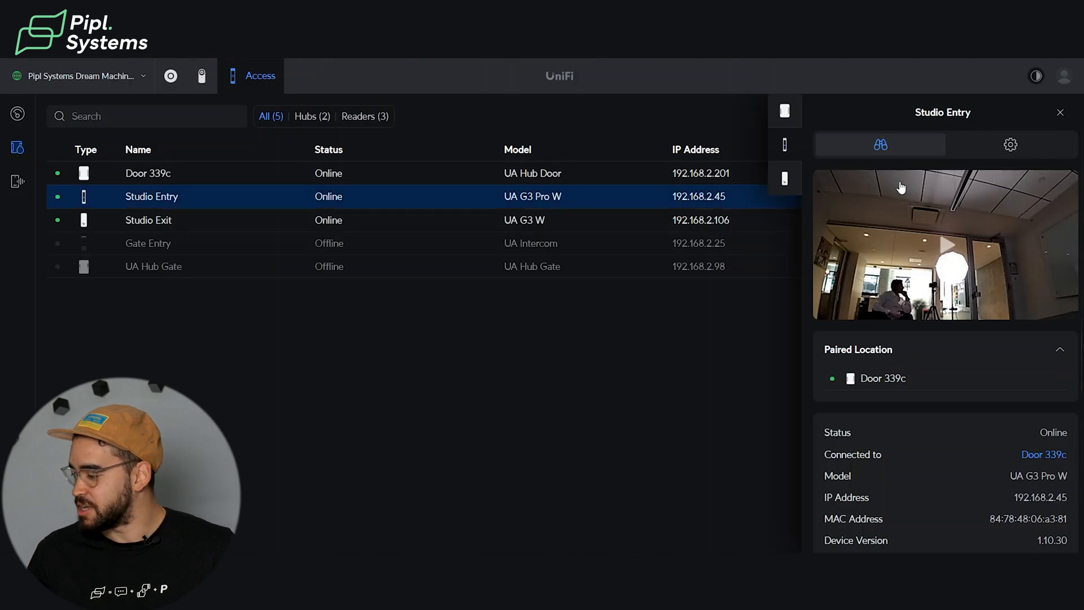
left_click(1004, 148)
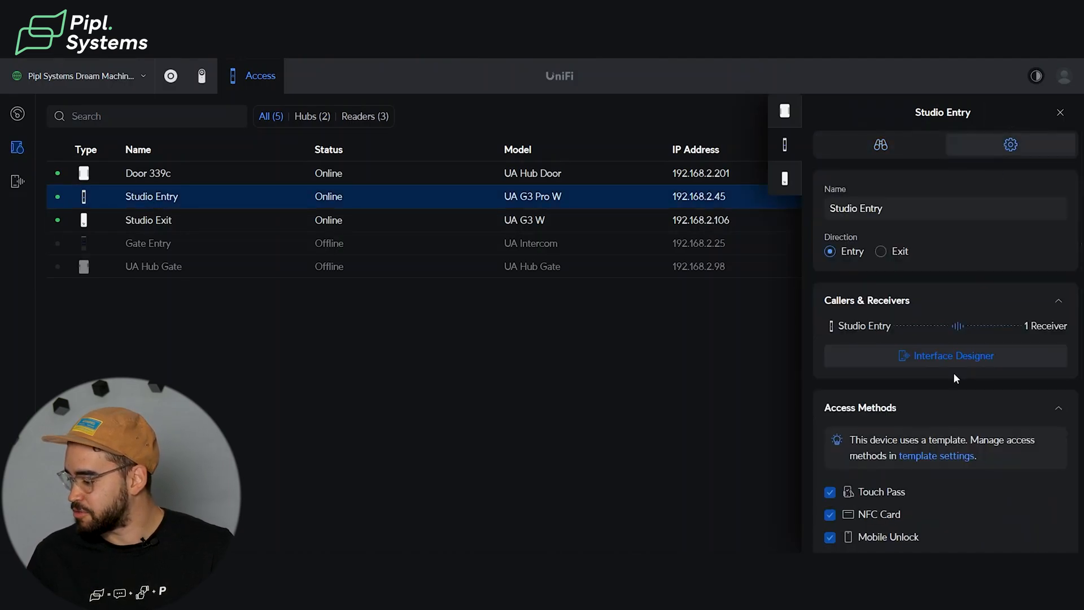
left_click(930, 458)
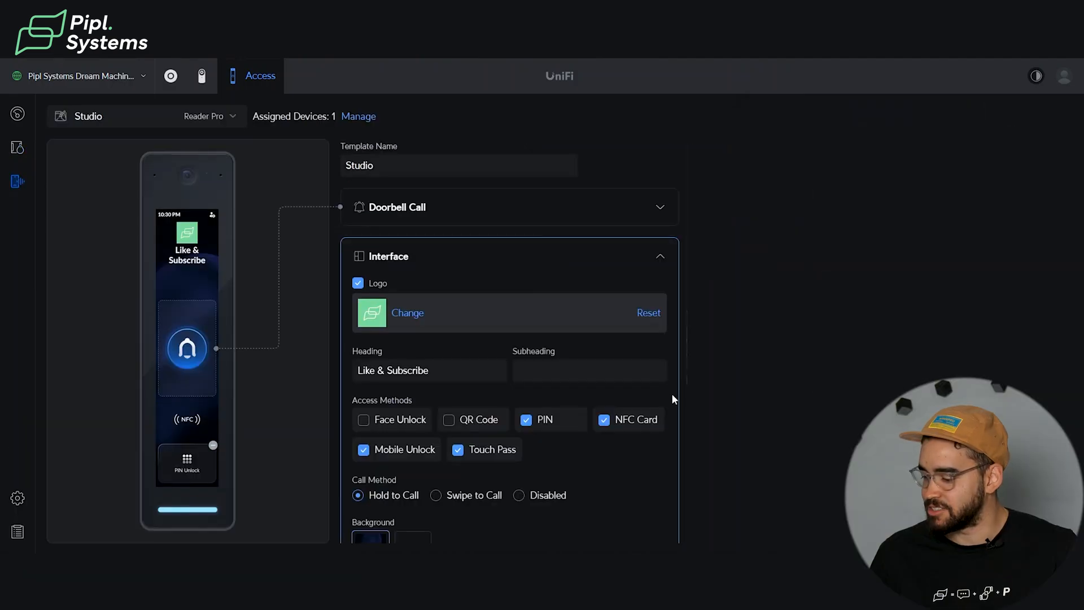
left_click(376, 421)
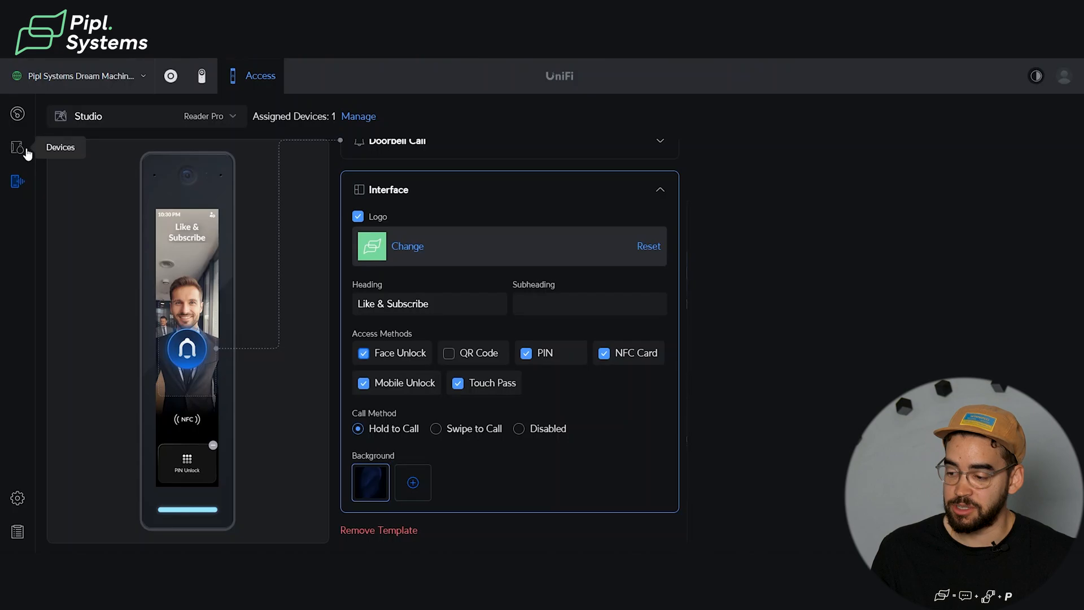
Examine the Studio Entry reader's settings for access methods, video recording and voice greeting.
left_click(25, 151)
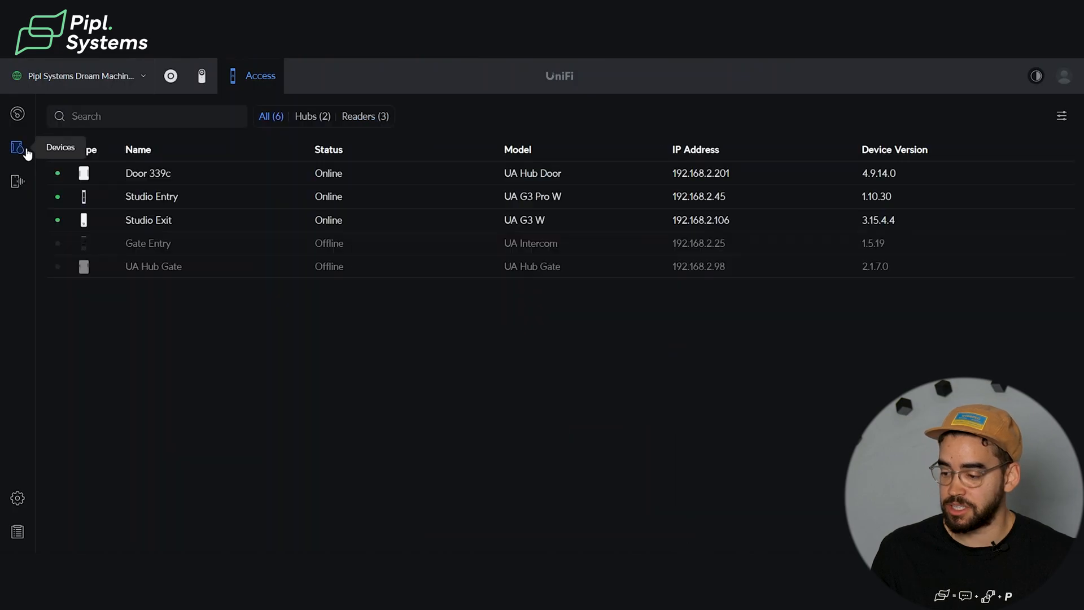
left_click(184, 204)
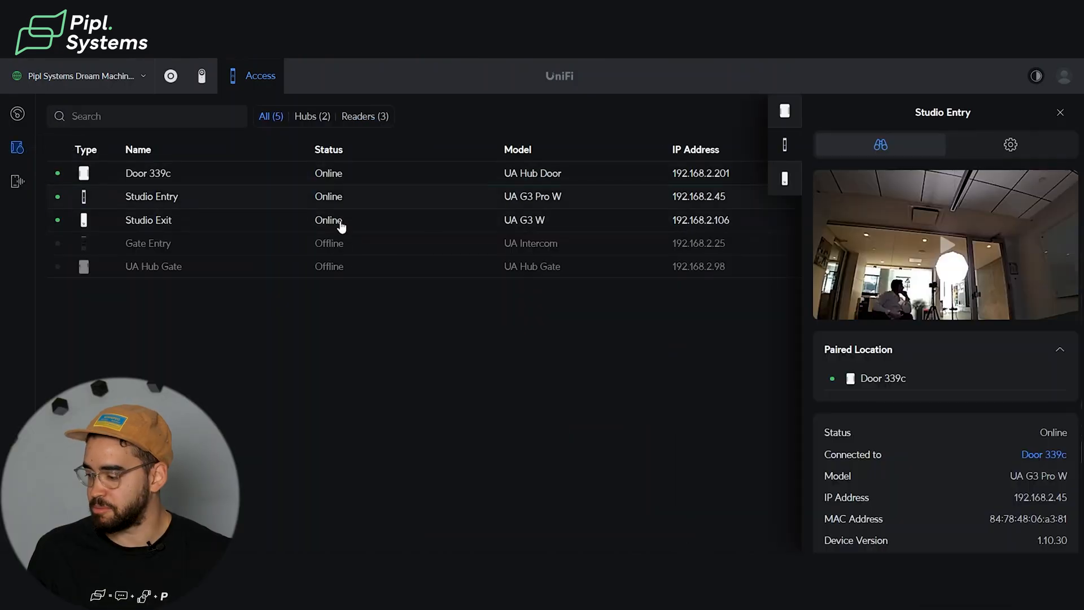
left_click(1004, 148)
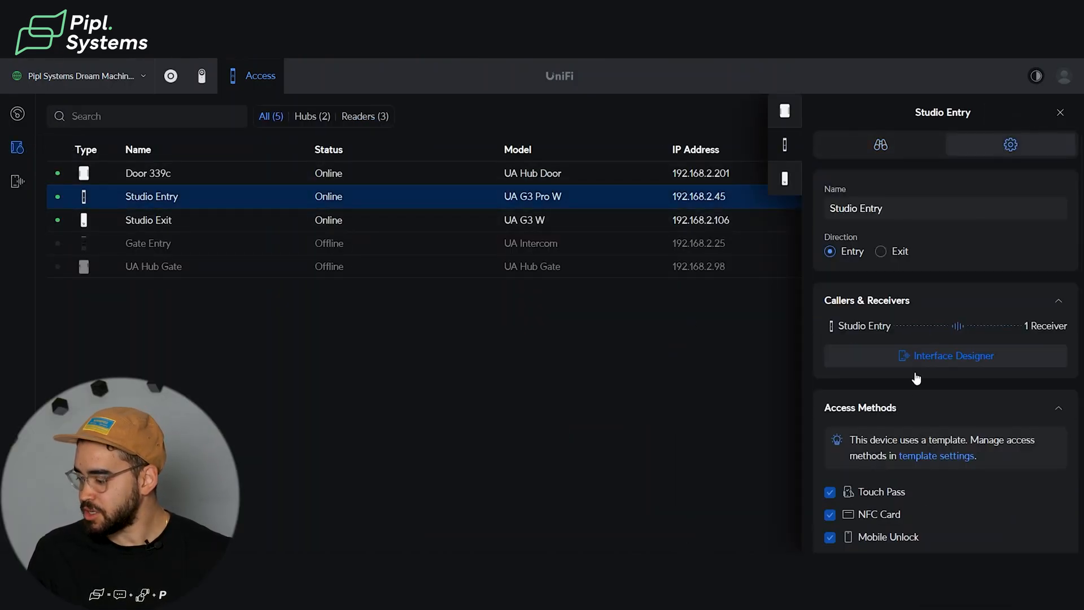
scroll(906, 402, "down", 5)
scroll(906, 401, "down", 4)
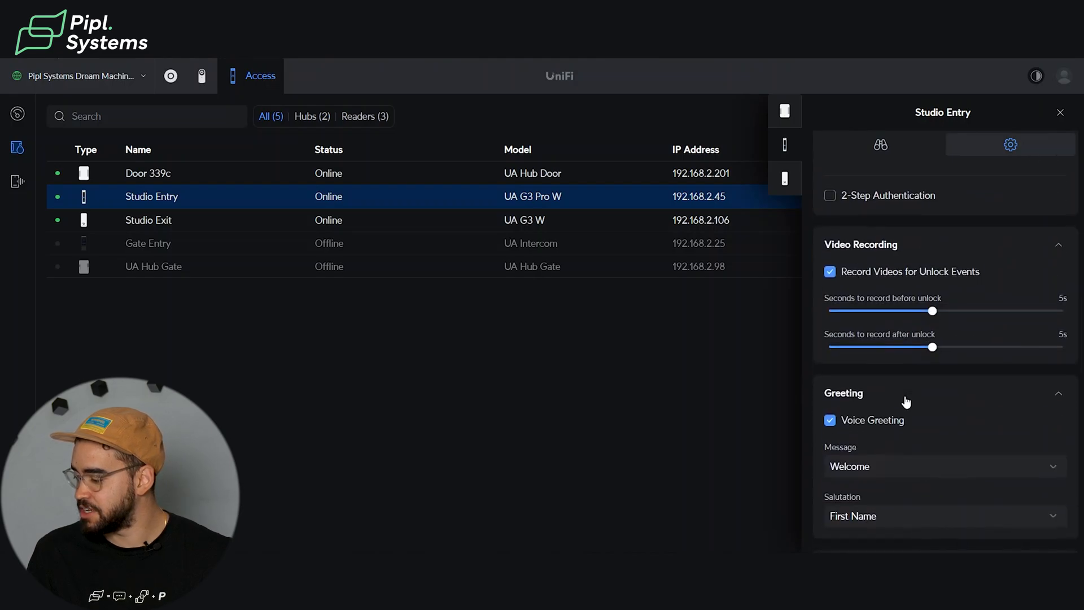
scroll(905, 401, "up", 4)
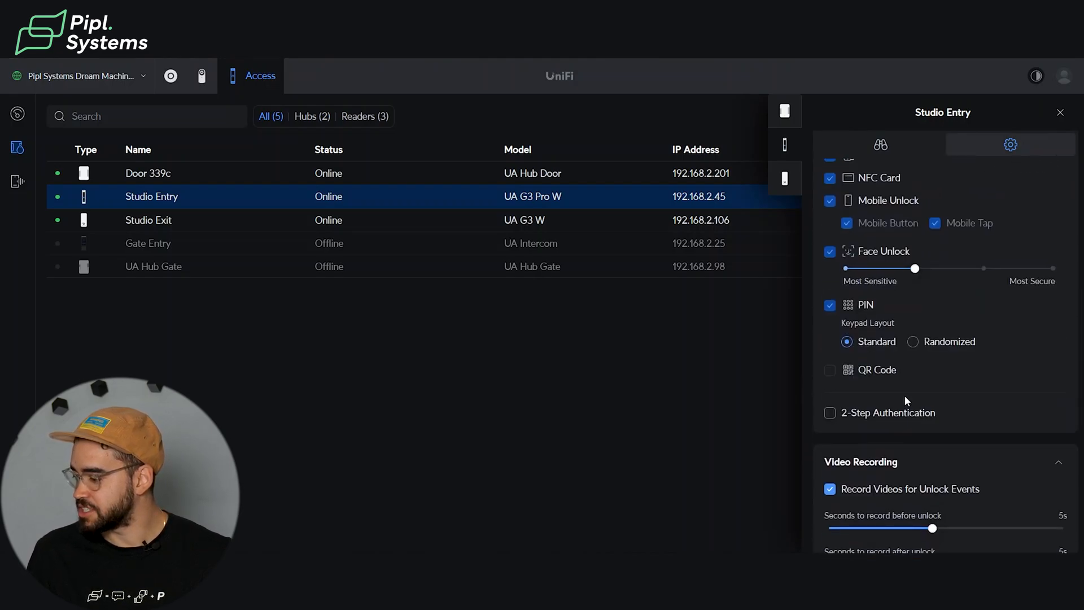
scroll(906, 400, "up", 1)
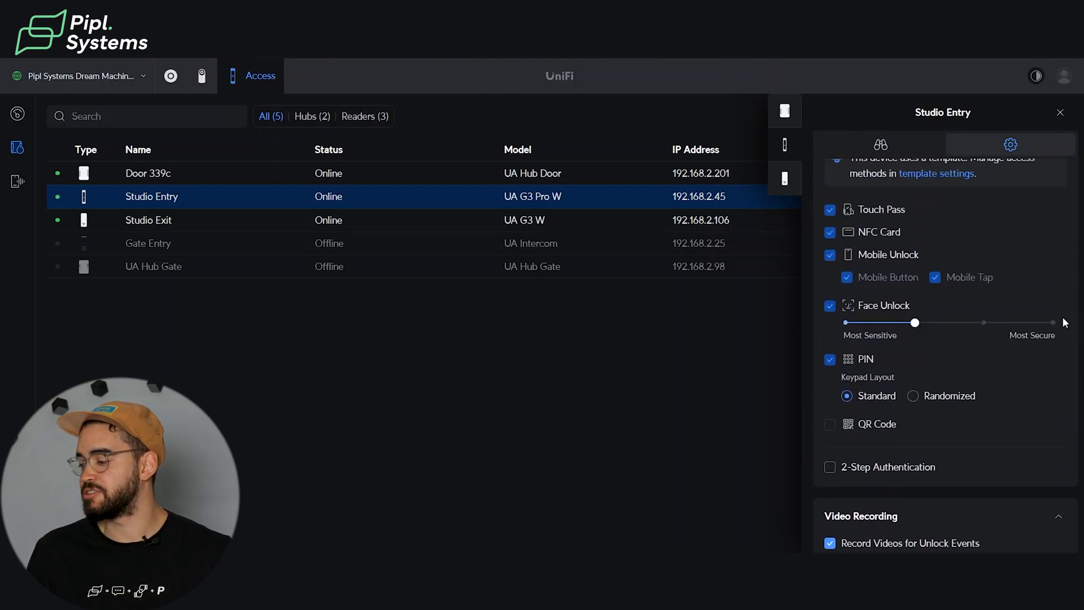